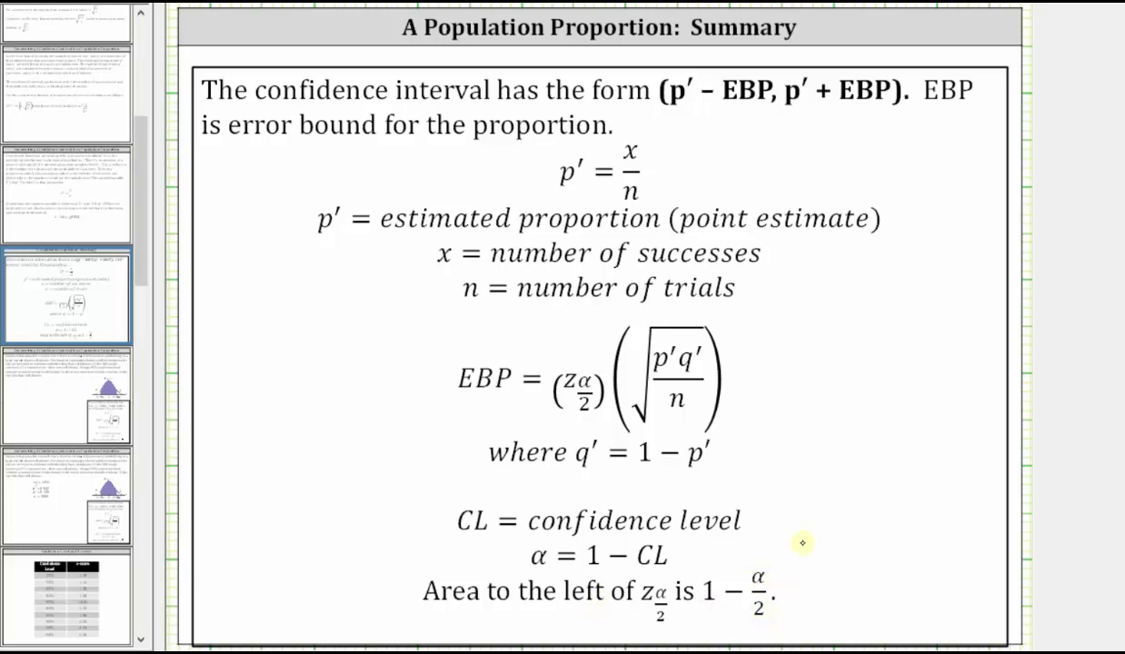
- Advance from the Summary slide to the cell-phone survey problem: 421 of 500 adults, 95% confidence
{"action": "key", "text": "Page_Down"}
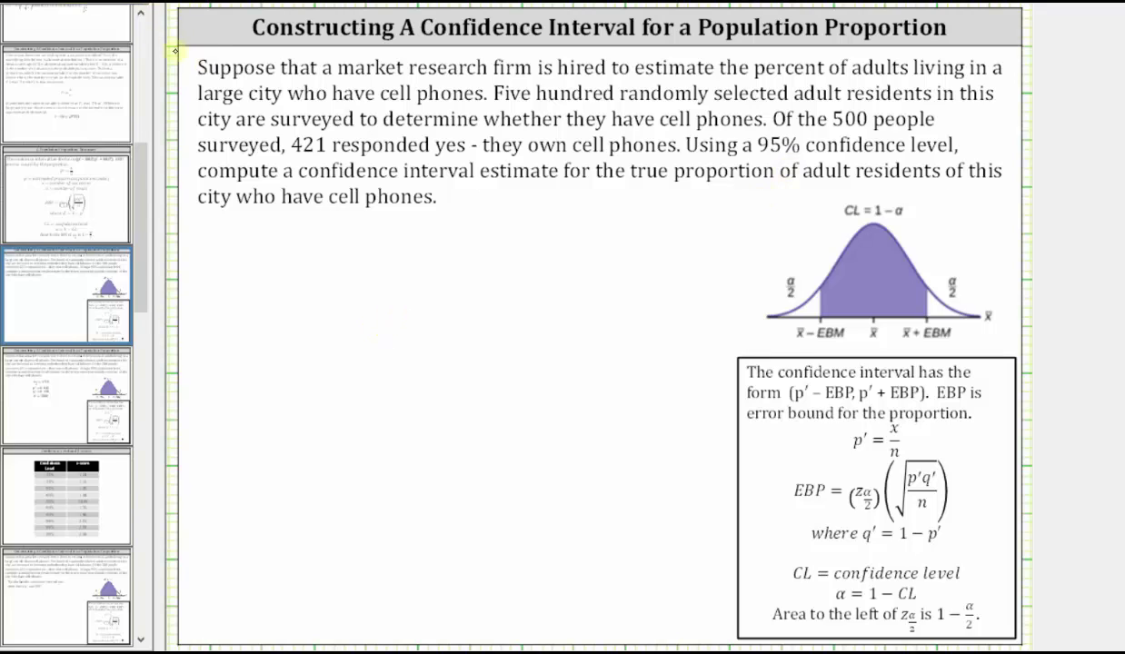
{"action": "scroll", "coordinate": [68, 364], "scroll_direction": "up", "scroll_amount": 1}
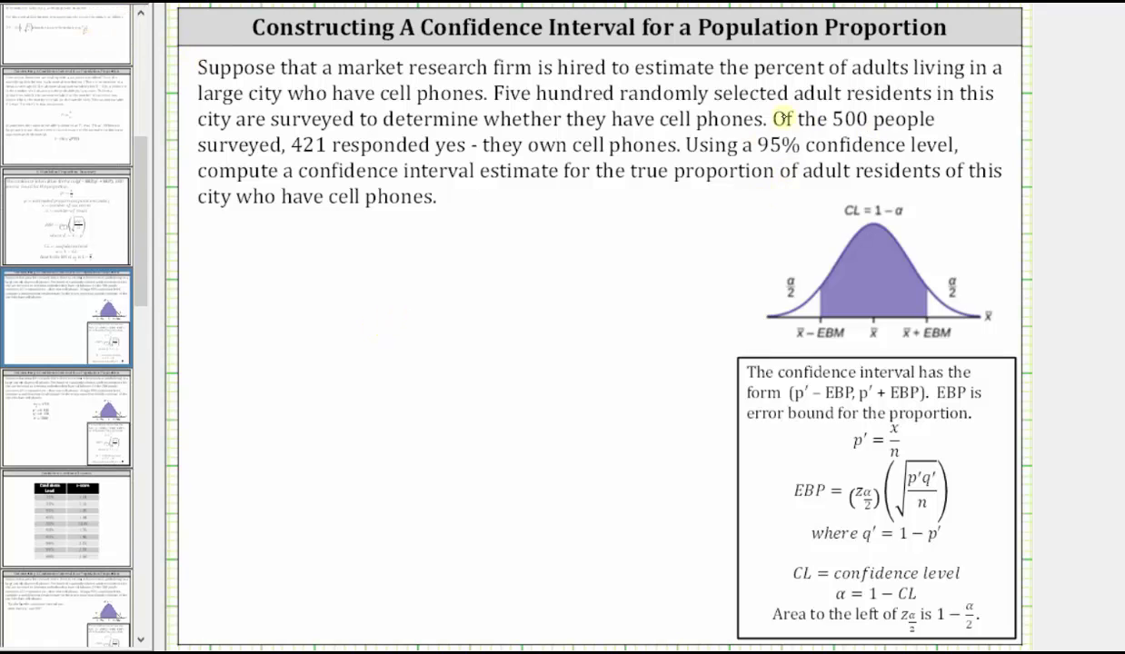
- Handwrite the givens n = 500, x = 421 and CL = 0.95 below the problem
{"action": "mouse_move", "coordinate": [217, 226]}
{"action": "left_mouse_down"}
{"action": "mouse_move", "coordinate": [228, 241]}
{"action": "mouse_move", "coordinate": [251, 228]}
{"action": "left_mouse_up"}
{"action": "left_click_drag", "start_coordinate": [235, 238], "coordinate": [283, 226]}
{"action": "mouse_move", "coordinate": [307, 225]}
{"action": "left_mouse_down"}
{"action": "mouse_move", "coordinate": [300, 232]}
{"action": "mouse_move", "coordinate": [307, 225]}
{"action": "left_mouse_up"}
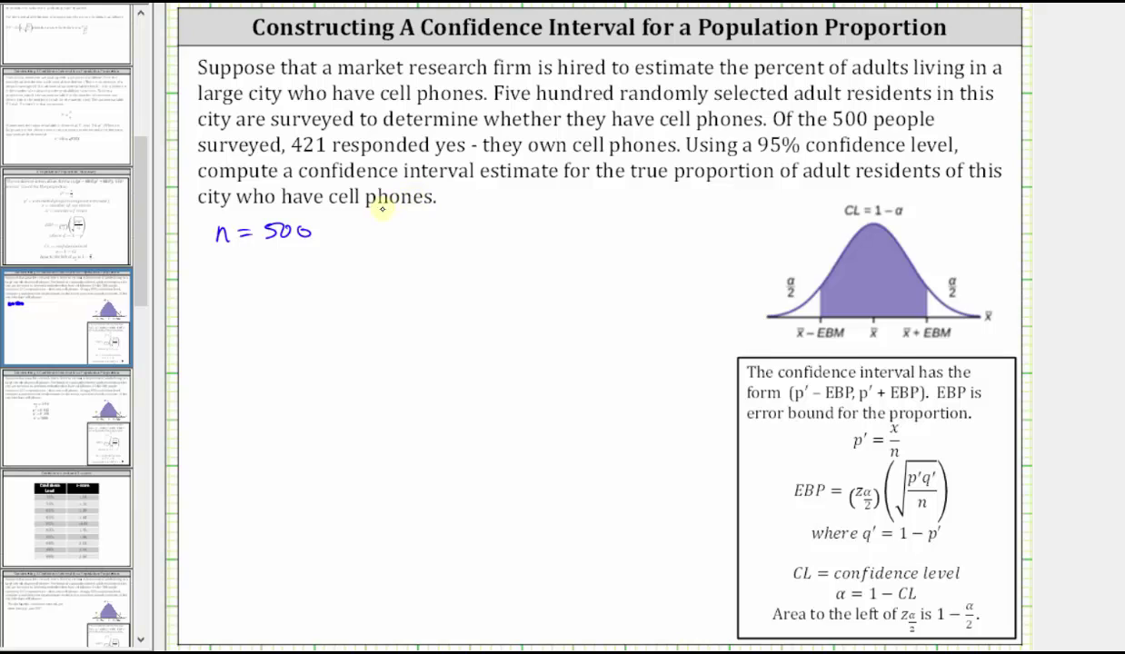
{"action": "mouse_move", "coordinate": [333, 219]}
{"action": "left_mouse_down"}
{"action": "mouse_move", "coordinate": [400, 218]}
{"action": "mouse_move", "coordinate": [423, 234]}
{"action": "left_mouse_up"}
{"action": "left_click_drag", "start_coordinate": [433, 219], "coordinate": [432, 238]}
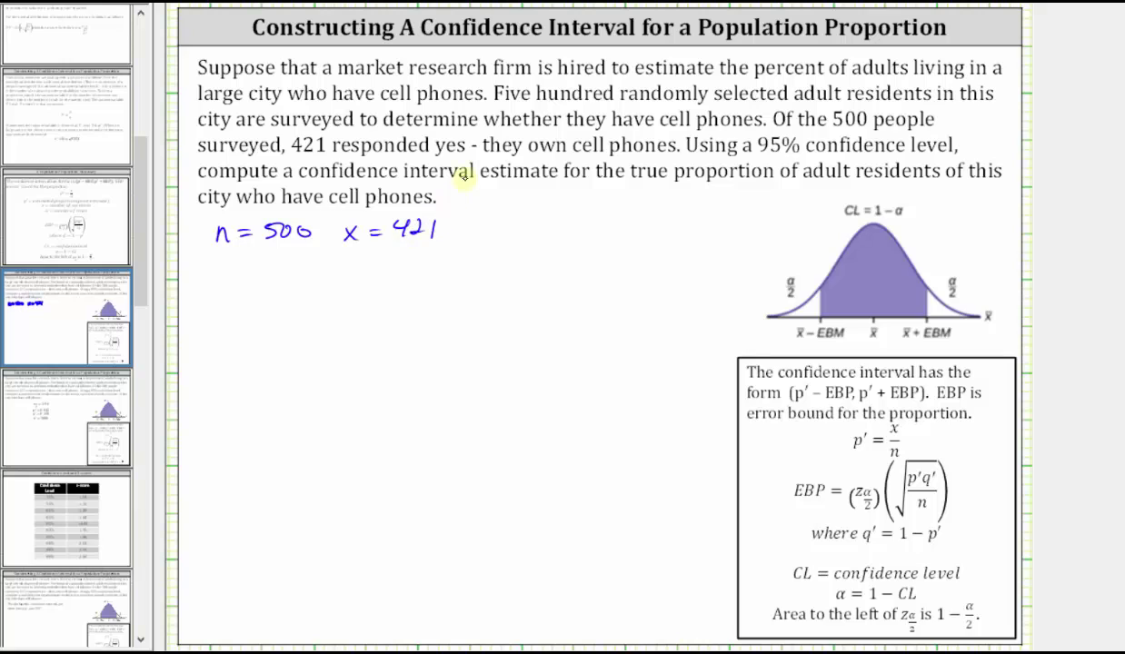
{"action": "mouse_move", "coordinate": [503, 218]}
{"action": "left_mouse_down"}
{"action": "mouse_move", "coordinate": [611, 229]}
{"action": "mouse_move", "coordinate": [629, 210]}
{"action": "left_mouse_up"}
{"action": "left_click", "coordinate": [581, 227]}
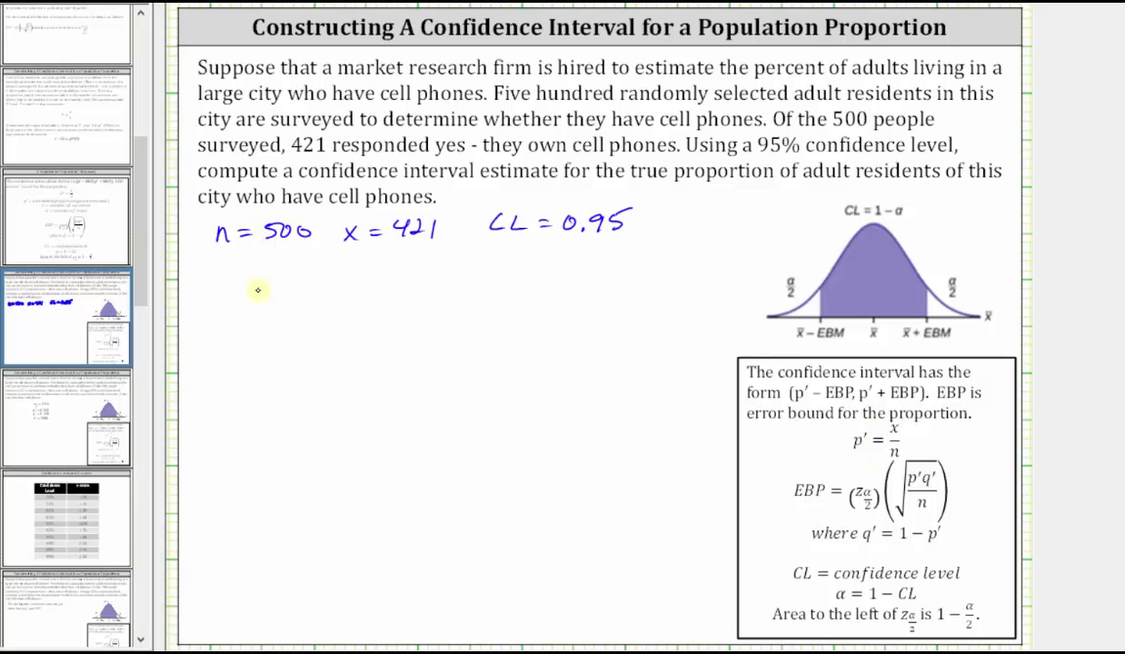
- Handwrite p' = x/n = 421/500 = 0.842 below the givens
{"action": "left_click_drag", "start_coordinate": [248, 291], "coordinate": [291, 279]}
{"action": "left_click_drag", "start_coordinate": [278, 288], "coordinate": [336, 279]}
{"action": "mouse_move", "coordinate": [335, 266]}
{"action": "left_mouse_down"}
{"action": "mouse_move", "coordinate": [322, 279]}
{"action": "mouse_move", "coordinate": [342, 282]}
{"action": "mouse_move", "coordinate": [340, 300]}
{"action": "mouse_move", "coordinate": [364, 278]}
{"action": "left_mouse_up"}
{"action": "left_click_drag", "start_coordinate": [352, 287], "coordinate": [427, 270]}
{"action": "mouse_move", "coordinate": [439, 259]}
{"action": "left_mouse_down"}
{"action": "mouse_move", "coordinate": [446, 280]}
{"action": "mouse_move", "coordinate": [397, 306]}
{"action": "left_mouse_up"}
{"action": "left_click_drag", "start_coordinate": [400, 291], "coordinate": [411, 291]}
{"action": "left_click_drag", "start_coordinate": [417, 290], "coordinate": [474, 279]}
{"action": "left_click_drag", "start_coordinate": [462, 287], "coordinate": [506, 271]}
{"action": "mouse_move", "coordinate": [523, 284]}
{"action": "left_mouse_down"}
{"action": "mouse_move", "coordinate": [546, 270]}
{"action": "mouse_move", "coordinate": [571, 276]}
{"action": "left_mouse_up"}
{"action": "mouse_move", "coordinate": [566, 266]}
{"action": "left_mouse_down"}
{"action": "mouse_move", "coordinate": [565, 284]}
{"action": "mouse_move", "coordinate": [596, 277]}
{"action": "left_mouse_up"}
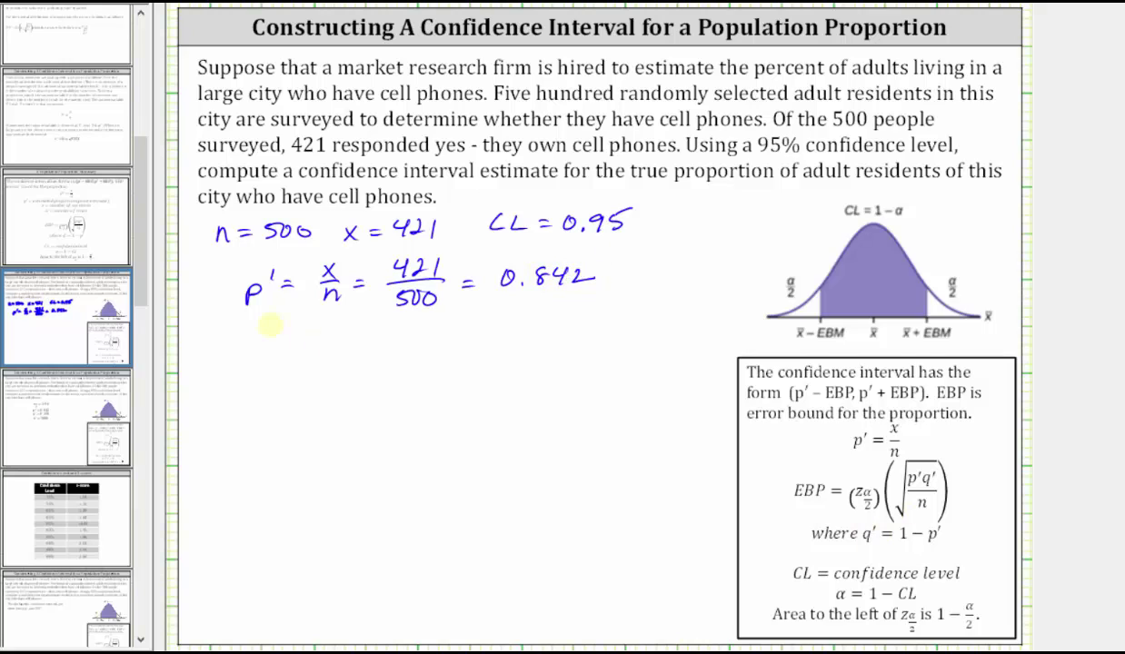
- Handwrite q' = 1 − p' = 1 − 0.842 = 0.158 below the p' line
{"action": "left_click_drag", "start_coordinate": [257, 338], "coordinate": [250, 381]}
{"action": "mouse_move", "coordinate": [263, 318]}
{"action": "left_mouse_down"}
{"action": "mouse_move", "coordinate": [261, 329]}
{"action": "mouse_move", "coordinate": [289, 337]}
{"action": "left_mouse_up"}
{"action": "left_click_drag", "start_coordinate": [269, 348], "coordinate": [293, 346]}
{"action": "left_click_drag", "start_coordinate": [312, 332], "coordinate": [309, 358]}
{"action": "left_click_drag", "start_coordinate": [326, 347], "coordinate": [350, 350]}
{"action": "mouse_move", "coordinate": [357, 324]}
{"action": "left_mouse_down"}
{"action": "mouse_move", "coordinate": [354, 334]}
{"action": "mouse_move", "coordinate": [403, 343]}
{"action": "left_mouse_up"}
{"action": "left_click_drag", "start_coordinate": [390, 349], "coordinate": [415, 350]}
{"action": "mouse_move", "coordinate": [427, 336]}
{"action": "left_mouse_down"}
{"action": "mouse_move", "coordinate": [457, 327]}
{"action": "mouse_move", "coordinate": [495, 345]}
{"action": "mouse_move", "coordinate": [498, 329]}
{"action": "left_mouse_up"}
{"action": "left_click", "coordinate": [478, 348]}
{"action": "left_click_drag", "start_coordinate": [510, 327], "coordinate": [520, 345]}
{"action": "mouse_move", "coordinate": [525, 327]}
{"action": "left_mouse_down"}
{"action": "mouse_move", "coordinate": [543, 341]}
{"action": "mouse_move", "coordinate": [569, 331]}
{"action": "left_mouse_up"}
{"action": "mouse_move", "coordinate": [545, 342]}
{"action": "left_mouse_down"}
{"action": "mouse_move", "coordinate": [594, 327]}
{"action": "mouse_move", "coordinate": [631, 342]}
{"action": "mouse_move", "coordinate": [647, 323]}
{"action": "left_mouse_up"}
{"action": "left_click", "coordinate": [611, 338]}
{"action": "left_click_drag", "start_coordinate": [666, 325], "coordinate": [665, 325]}
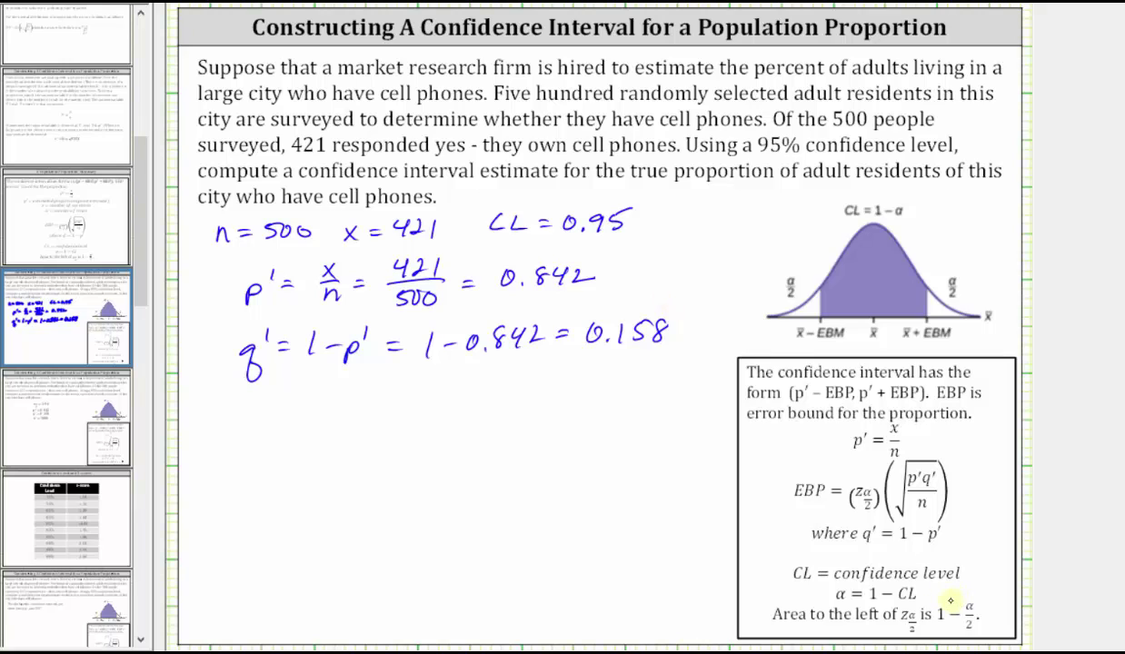
- Handwrite α = 1 − CL = 1 − 0.95 = 0.05
{"action": "mouse_move", "coordinate": [255, 404]}
{"action": "left_mouse_down"}
{"action": "mouse_move", "coordinate": [256, 417]}
{"action": "mouse_move", "coordinate": [278, 405]}
{"action": "left_mouse_up"}
{"action": "left_click_drag", "start_coordinate": [264, 414], "coordinate": [325, 409]}
{"action": "mouse_move", "coordinate": [348, 400]}
{"action": "left_mouse_down"}
{"action": "mouse_move", "coordinate": [350, 416]}
{"action": "mouse_move", "coordinate": [368, 414]}
{"action": "left_mouse_up"}
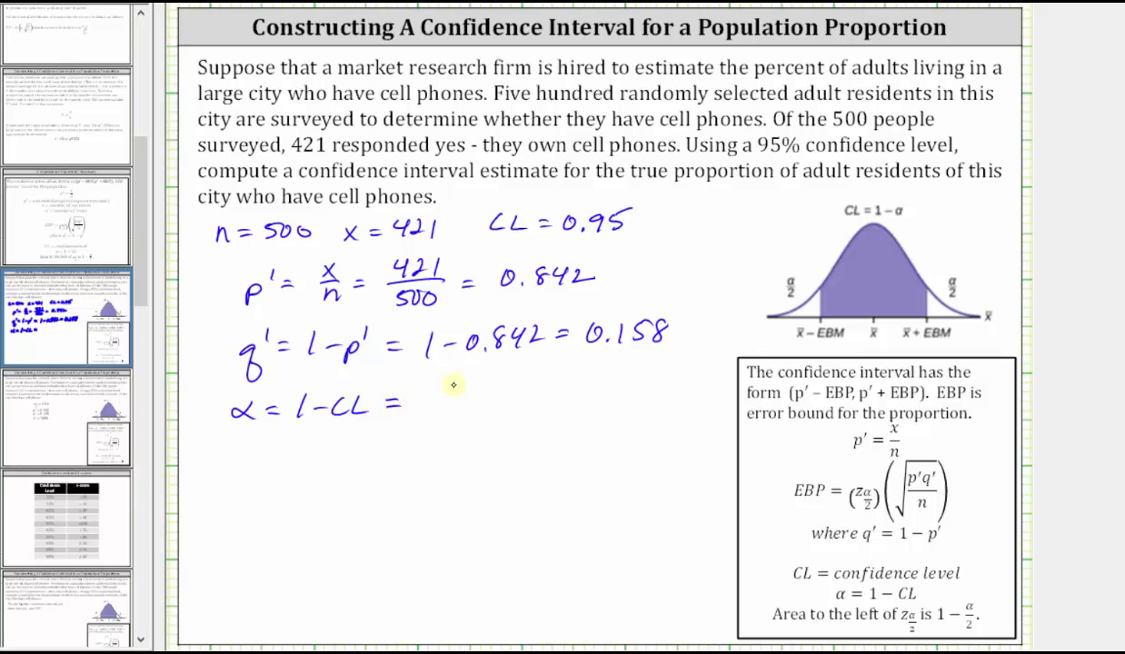
{"action": "mouse_move", "coordinate": [427, 389]}
{"action": "left_mouse_down"}
{"action": "mouse_move", "coordinate": [425, 410]}
{"action": "mouse_move", "coordinate": [449, 400]}
{"action": "left_mouse_up"}
{"action": "mouse_move", "coordinate": [465, 390]}
{"action": "left_mouse_down"}
{"action": "mouse_move", "coordinate": [458, 407]}
{"action": "mouse_move", "coordinate": [468, 393]}
{"action": "left_mouse_up"}
{"action": "left_click_drag", "start_coordinate": [479, 407], "coordinate": [495, 411]}
{"action": "mouse_move", "coordinate": [513, 389]}
{"action": "left_mouse_down"}
{"action": "mouse_move", "coordinate": [508, 423]}
{"action": "mouse_move", "coordinate": [522, 387]}
{"action": "left_mouse_up"}
{"action": "mouse_move", "coordinate": [536, 387]}
{"action": "left_mouse_down"}
{"action": "mouse_move", "coordinate": [554, 388]}
{"action": "mouse_move", "coordinate": [554, 400]}
{"action": "left_mouse_up"}
{"action": "left_click_drag", "start_coordinate": [586, 383], "coordinate": [604, 406]}
{"action": "mouse_move", "coordinate": [625, 384]}
{"action": "left_mouse_down"}
{"action": "mouse_move", "coordinate": [638, 389]}
{"action": "mouse_move", "coordinate": [658, 371]}
{"action": "left_mouse_up"}
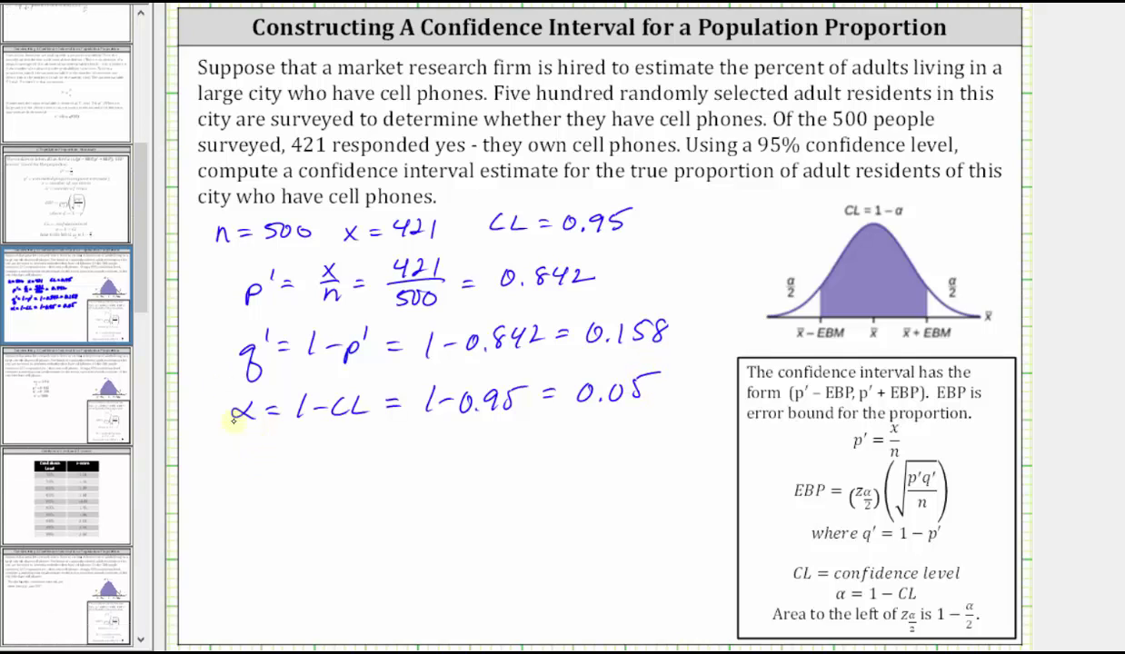
- Handwrite α/2 = 0.05/2 = 0.025
{"action": "left_click_drag", "start_coordinate": [247, 429], "coordinate": [250, 445]}
{"action": "left_click_drag", "start_coordinate": [230, 456], "coordinate": [253, 467]}
{"action": "left_click_drag", "start_coordinate": [257, 452], "coordinate": [277, 457]}
{"action": "mouse_move", "coordinate": [307, 436]}
{"action": "left_mouse_down"}
{"action": "mouse_move", "coordinate": [301, 443]}
{"action": "mouse_move", "coordinate": [314, 437]}
{"action": "mouse_move", "coordinate": [331, 459]}
{"action": "left_mouse_up"}
{"action": "mouse_move", "coordinate": [342, 446]}
{"action": "left_mouse_down"}
{"action": "mouse_move", "coordinate": [338, 457]}
{"action": "mouse_move", "coordinate": [345, 447]}
{"action": "left_mouse_up"}
{"action": "mouse_move", "coordinate": [355, 445]}
{"action": "left_mouse_down"}
{"action": "mouse_move", "coordinate": [350, 458]}
{"action": "mouse_move", "coordinate": [368, 461]}
{"action": "left_mouse_up"}
{"action": "left_click_drag", "start_coordinate": [340, 471], "coordinate": [356, 478]}
{"action": "left_click_drag", "start_coordinate": [386, 463], "coordinate": [400, 457]}
{"action": "mouse_move", "coordinate": [448, 445]}
{"action": "left_mouse_down"}
{"action": "mouse_move", "coordinate": [485, 463]}
{"action": "mouse_move", "coordinate": [525, 443]}
{"action": "left_mouse_up"}
- Write the critical value z0.025 and, below it, its left area 1 − 0.025 = 0.975
{"action": "mouse_move", "coordinate": [251, 505]}
{"action": "left_mouse_down"}
{"action": "mouse_move", "coordinate": [249, 525]}
{"action": "mouse_move", "coordinate": [271, 522]}
{"action": "left_mouse_up"}
{"action": "mouse_move", "coordinate": [278, 523]}
{"action": "left_mouse_down"}
{"action": "mouse_move", "coordinate": [287, 534]}
{"action": "mouse_move", "coordinate": [278, 536]}
{"action": "left_mouse_up"}
{"action": "left_click_drag", "start_coordinate": [296, 544], "coordinate": [331, 548]}
{"action": "left_click_drag", "start_coordinate": [334, 533], "coordinate": [347, 530]}
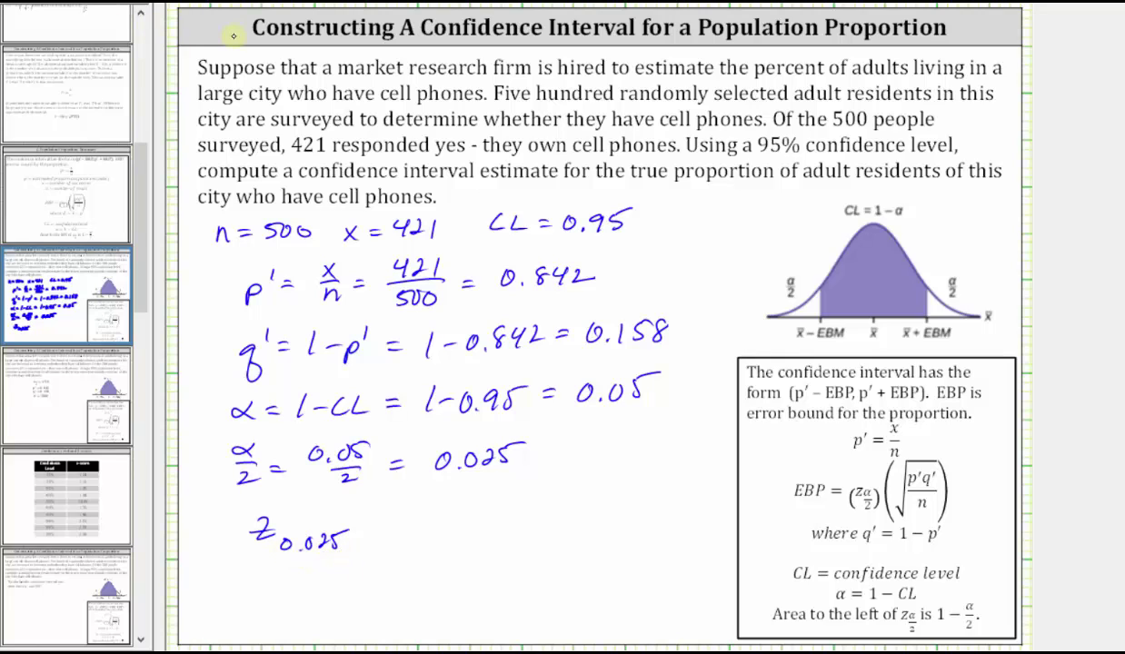
{"action": "mouse_move", "coordinate": [274, 594]}
{"action": "left_mouse_down"}
{"action": "mouse_move", "coordinate": [271, 611]}
{"action": "mouse_move", "coordinate": [323, 596]}
{"action": "mouse_move", "coordinate": [338, 609]}
{"action": "left_mouse_up"}
{"action": "left_click_drag", "start_coordinate": [351, 594], "coordinate": [352, 609]}
{"action": "mouse_move", "coordinate": [361, 596]}
{"action": "left_mouse_down"}
{"action": "mouse_move", "coordinate": [374, 611]}
{"action": "mouse_move", "coordinate": [414, 592]}
{"action": "left_mouse_up"}
{"action": "mouse_move", "coordinate": [398, 604]}
{"action": "left_mouse_down"}
{"action": "mouse_move", "coordinate": [454, 596]}
{"action": "mouse_move", "coordinate": [474, 572]}
{"action": "mouse_move", "coordinate": [533, 576]}
{"action": "left_mouse_up"}
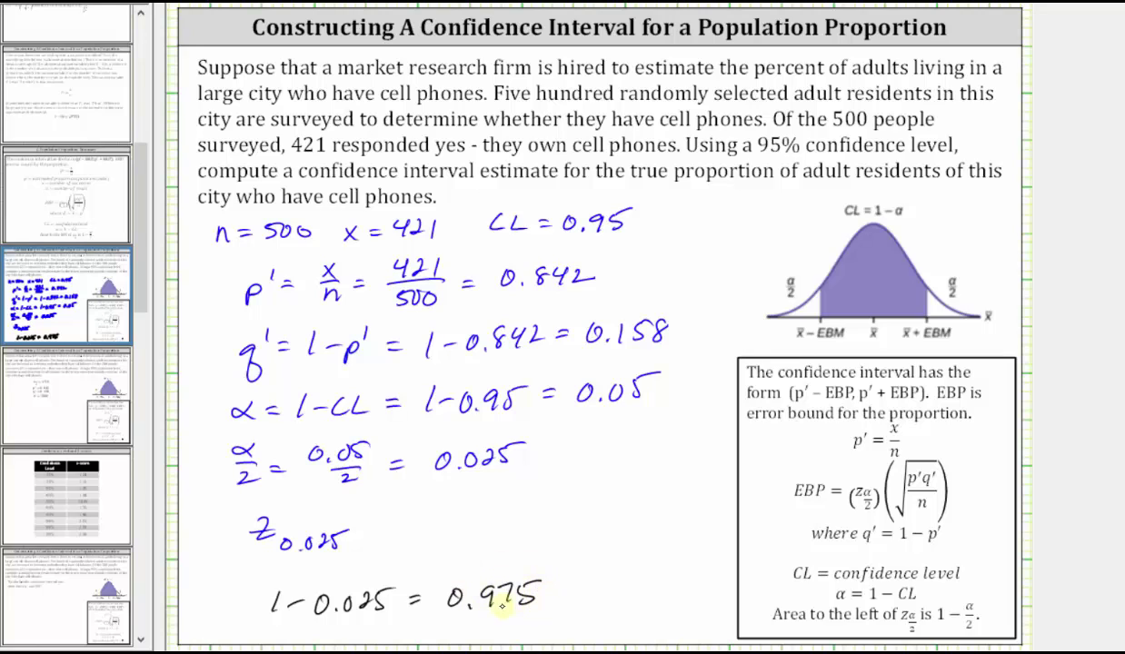
{"action": "left_click", "coordinate": [74, 506]}
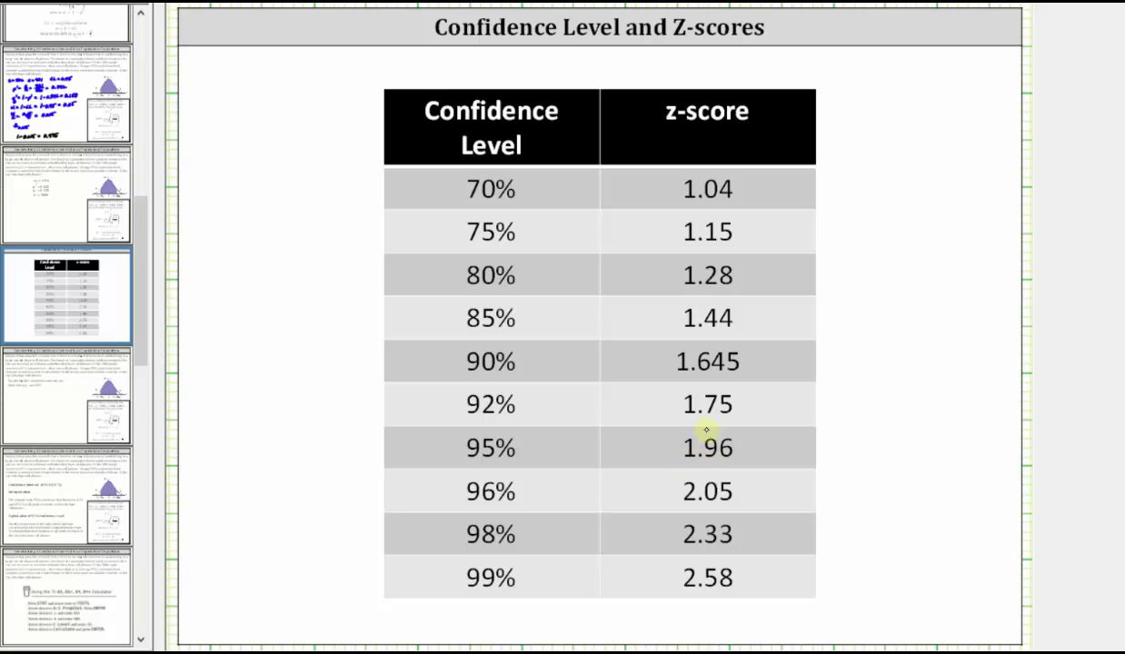
{"action": "left_click", "coordinate": [81, 106]}
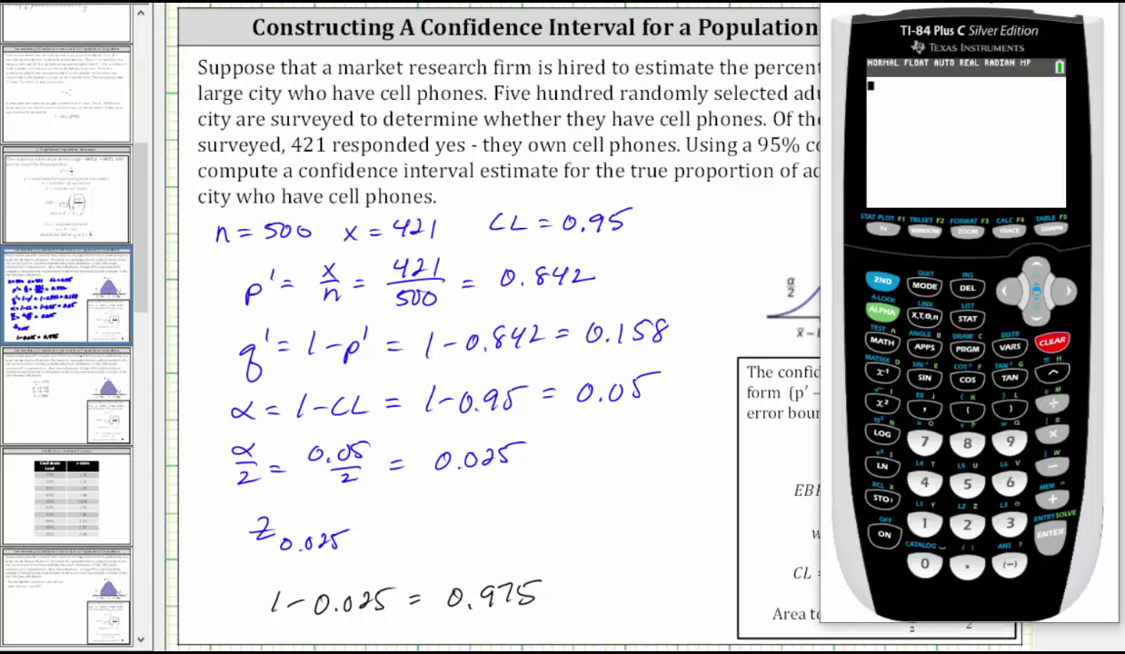
- Compute invNorm(0.975, 0, 1) on the TI calculator, giving 1.959963986
{"action": "left_click", "coordinate": [881, 281]}
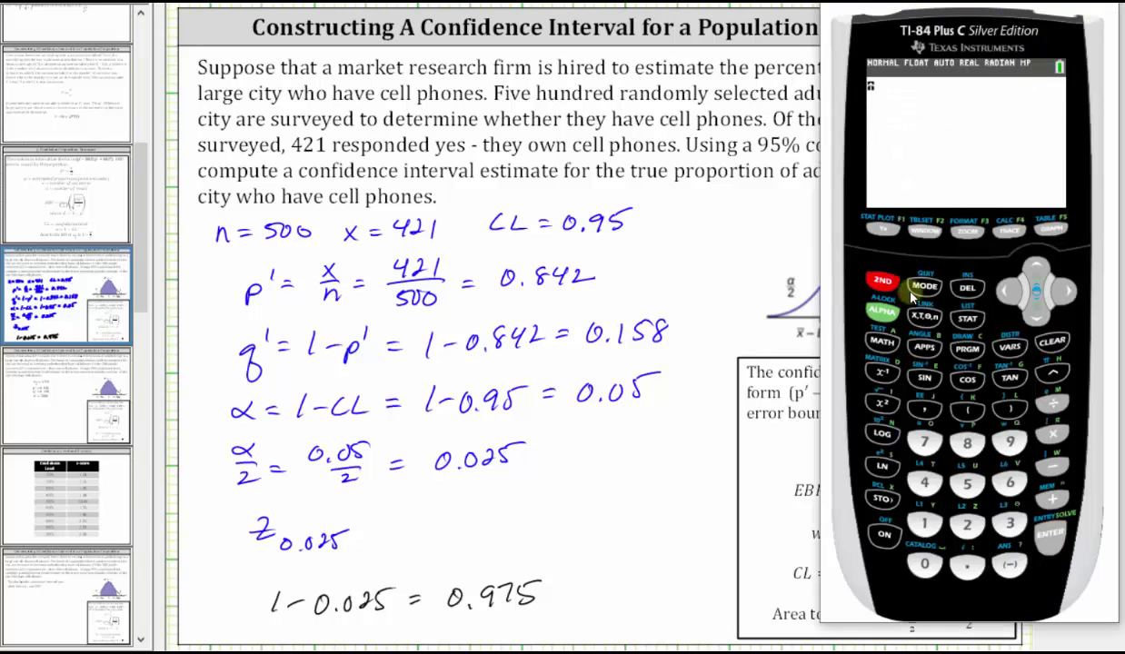
{"action": "left_click", "coordinate": [1013, 351]}
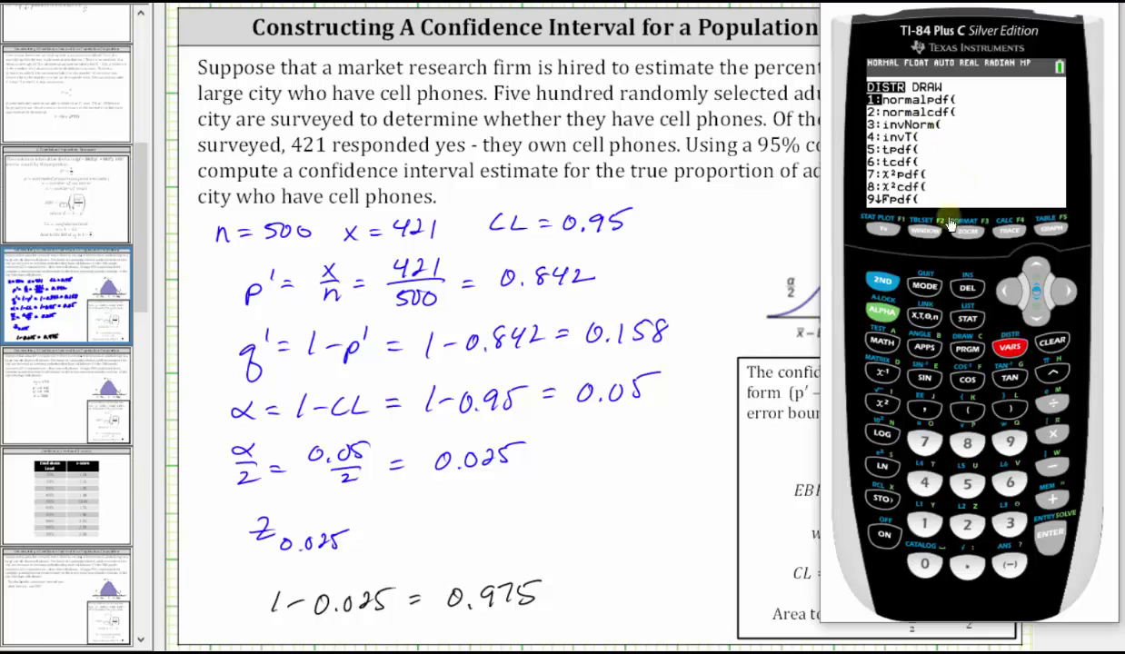
{"action": "left_click", "coordinate": [1006, 527]}
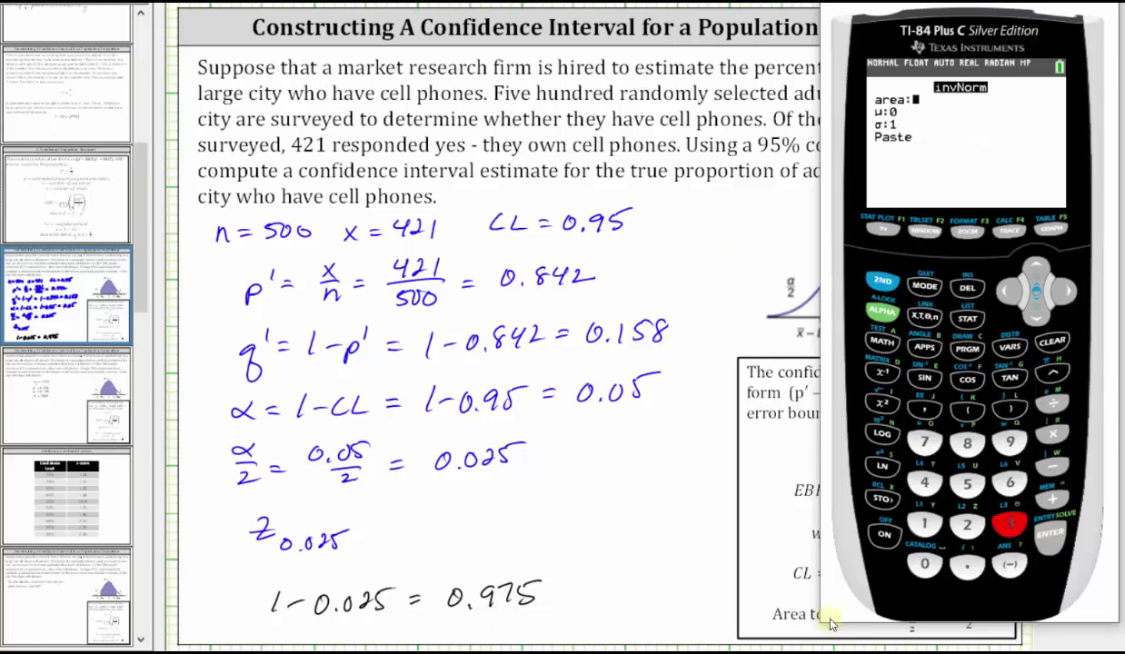
{"action": "type", "text": "0."}
{"action": "left_click", "coordinate": [1007, 442]}
{"action": "left_click", "coordinate": [924, 443]}
{"action": "left_click", "coordinate": [969, 484]}
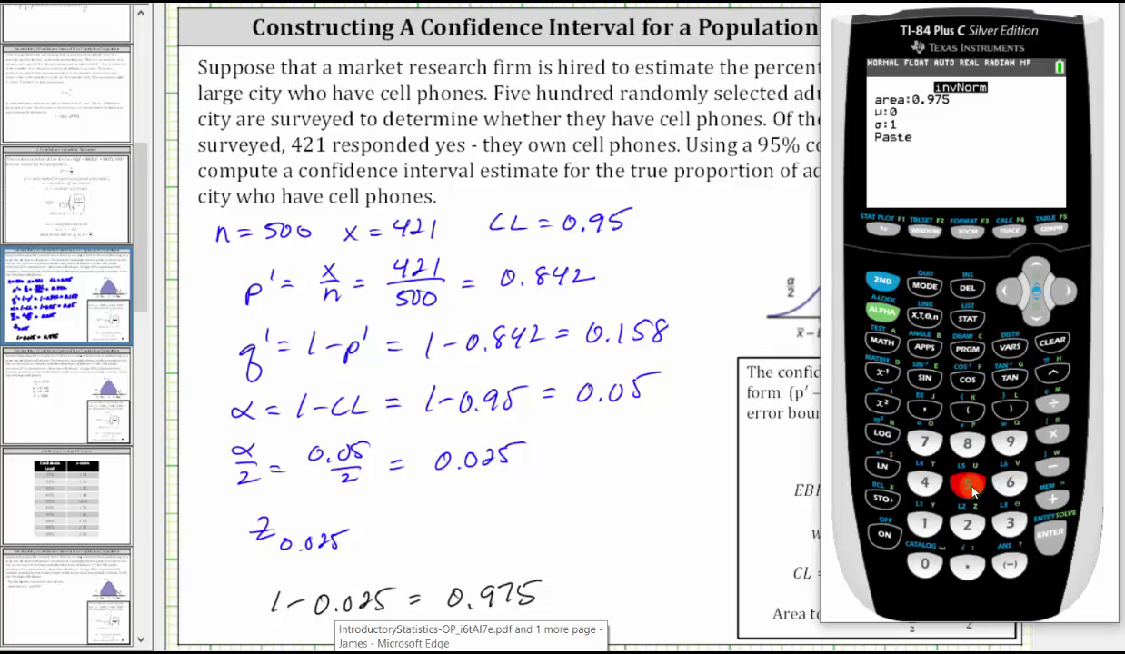
{"action": "left_click", "coordinate": [1050, 532]}
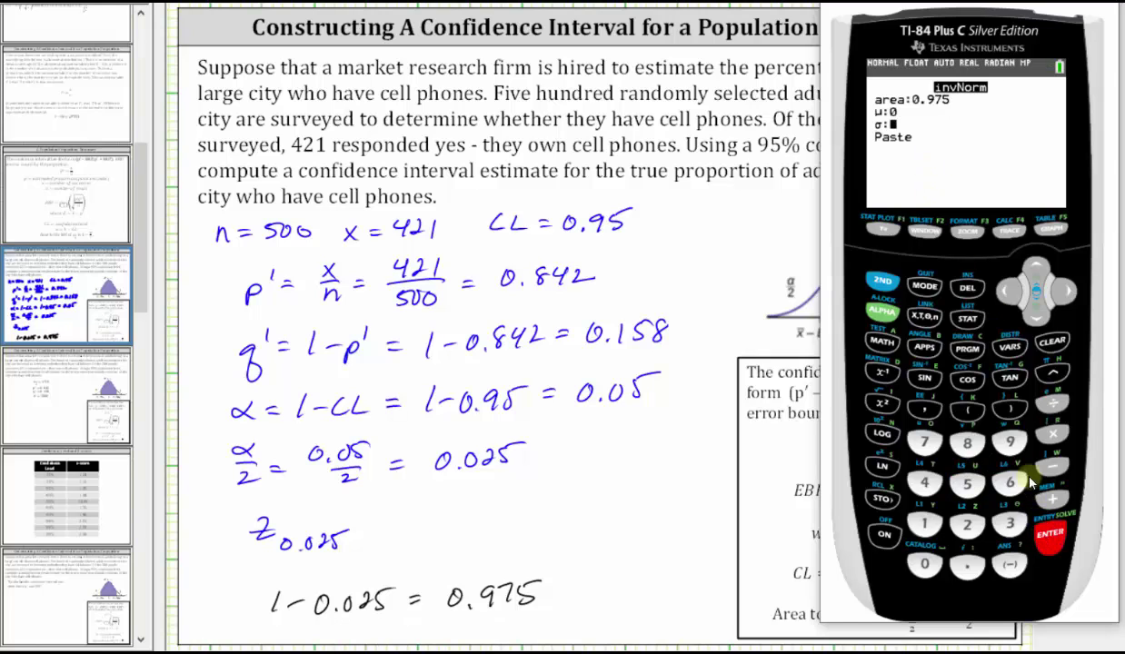
{"action": "left_click", "coordinate": [1046, 529]}
{"action": "left_click", "coordinate": [1047, 531]}
{"action": "left_click", "coordinate": [1050, 545]}
{"action": "left_click", "coordinate": [1050, 543]}
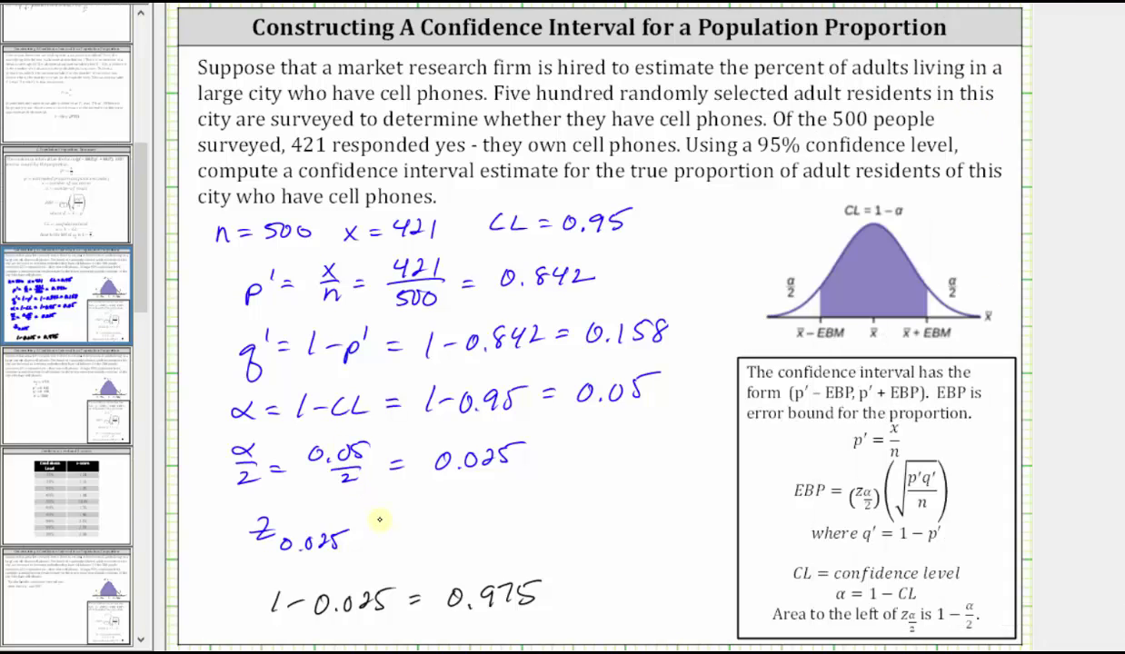
- Write 1.96 as the value of z0.025
{"action": "mouse_move", "coordinate": [416, 511]}
{"action": "left_mouse_down"}
{"action": "mouse_move", "coordinate": [415, 536]}
{"action": "mouse_move", "coordinate": [448, 536]}
{"action": "left_mouse_up"}
{"action": "left_click", "coordinate": [426, 534]}
{"action": "left_click_drag", "start_coordinate": [474, 511], "coordinate": [465, 528]}
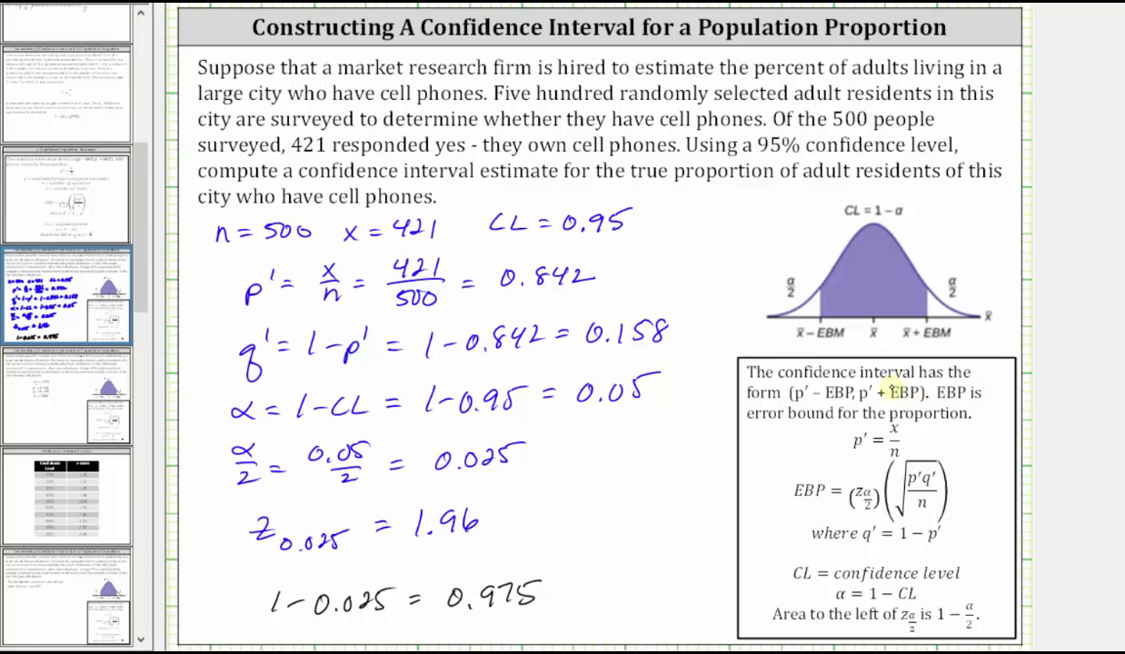
- On the slide listing zα/2, p', q' and n, start the error bound with 'EBP ='
{"action": "left_click", "coordinate": [49, 414]}
{"action": "mouse_move", "coordinate": [205, 393]}
{"action": "left_mouse_down"}
{"action": "mouse_move", "coordinate": [251, 396]}
{"action": "mouse_move", "coordinate": [283, 379]}
{"action": "left_mouse_up"}
{"action": "left_click_drag", "start_coordinate": [270, 387], "coordinate": [283, 386]}
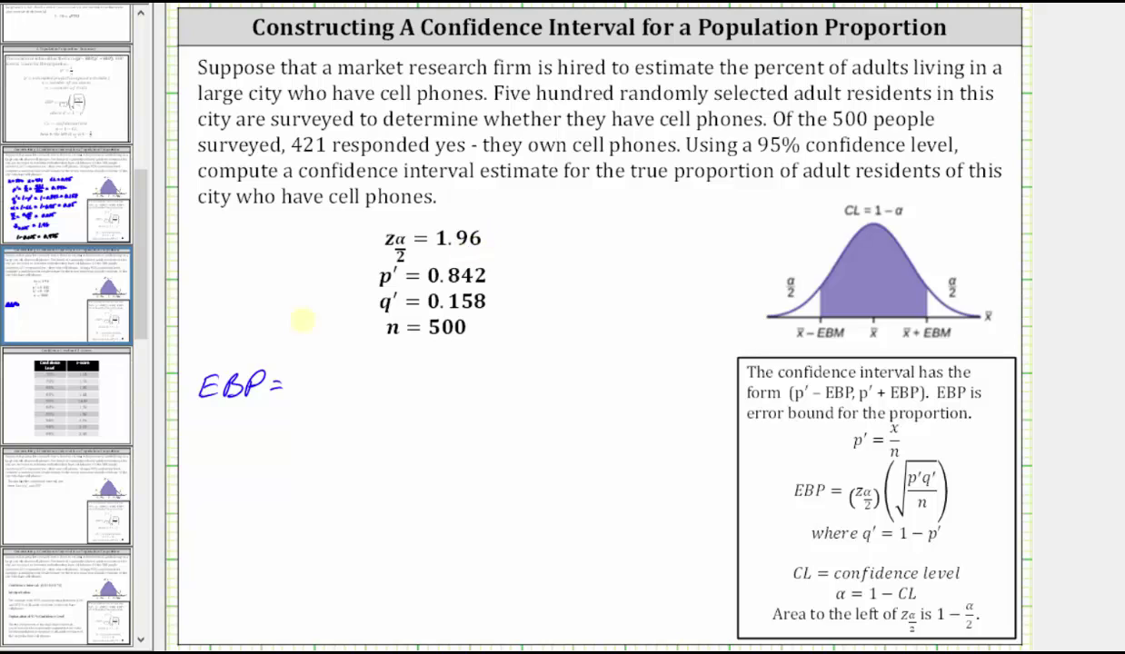
- Handwrite EBP = 1.96(√(0.842(0.158)/500)) on the slide
{"action": "mouse_move", "coordinate": [306, 370]}
{"action": "left_mouse_down"}
{"action": "mouse_move", "coordinate": [310, 393]}
{"action": "mouse_move", "coordinate": [348, 382]}
{"action": "mouse_move", "coordinate": [381, 407]}
{"action": "left_mouse_up"}
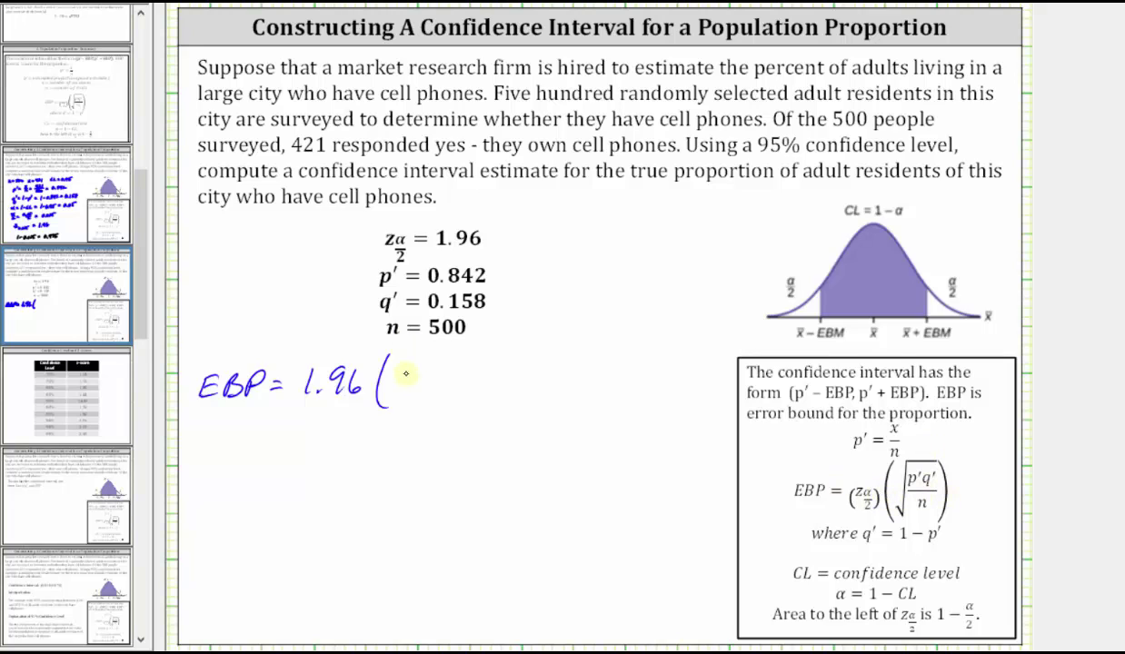
{"action": "mouse_move", "coordinate": [398, 374]}
{"action": "left_mouse_down"}
{"action": "mouse_move", "coordinate": [410, 403]}
{"action": "mouse_move", "coordinate": [422, 351]}
{"action": "mouse_move", "coordinate": [552, 348]}
{"action": "left_mouse_up"}
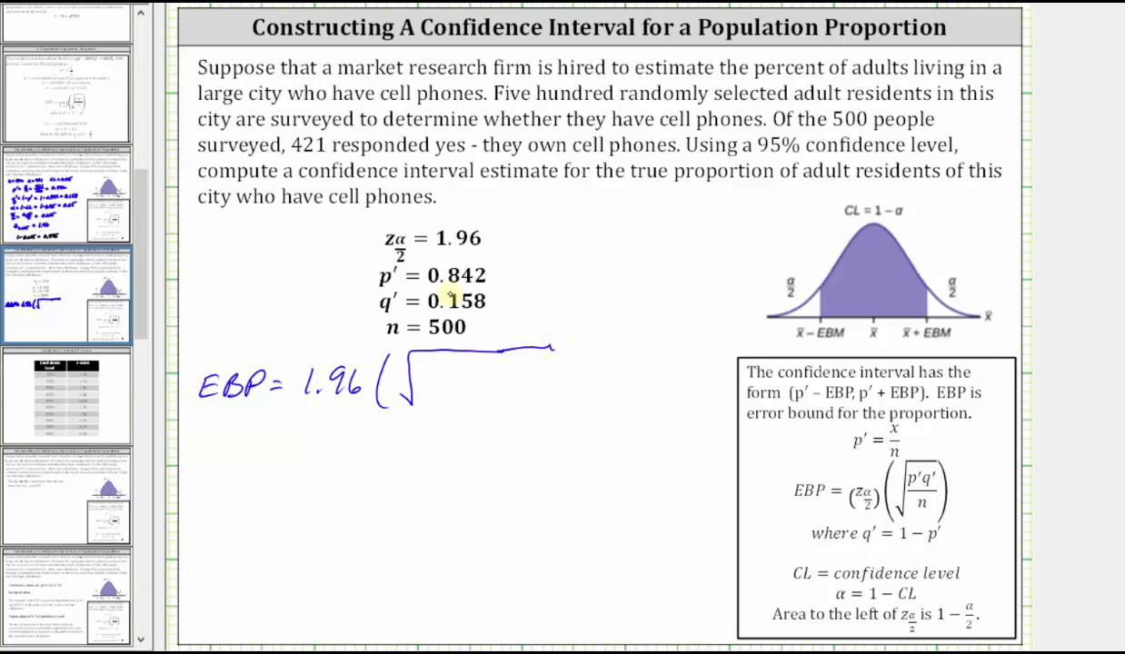
{"action": "left_click", "coordinate": [443, 373]}
{"action": "mouse_move", "coordinate": [430, 372]}
{"action": "left_mouse_down"}
{"action": "mouse_move", "coordinate": [488, 369]}
{"action": "mouse_move", "coordinate": [499, 355]}
{"action": "mouse_move", "coordinate": [508, 374]}
{"action": "mouse_move", "coordinate": [546, 375]}
{"action": "left_mouse_up"}
{"action": "left_click", "coordinate": [511, 375]}
{"action": "left_click_drag", "start_coordinate": [451, 389], "coordinate": [543, 386]}
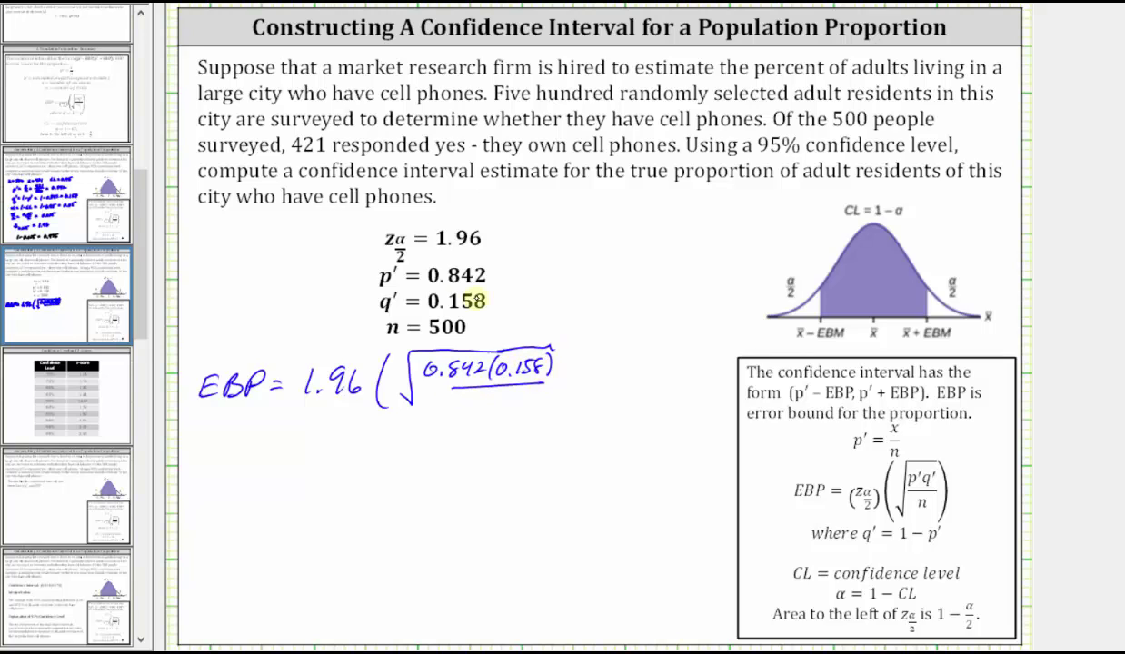
{"action": "mouse_move", "coordinate": [472, 389]}
{"action": "left_mouse_down"}
{"action": "mouse_move", "coordinate": [467, 405]}
{"action": "mouse_move", "coordinate": [480, 391]}
{"action": "left_mouse_up"}
{"action": "left_click_drag", "start_coordinate": [489, 393], "coordinate": [496, 397]}
{"action": "left_click_drag", "start_coordinate": [563, 344], "coordinate": [562, 400]}
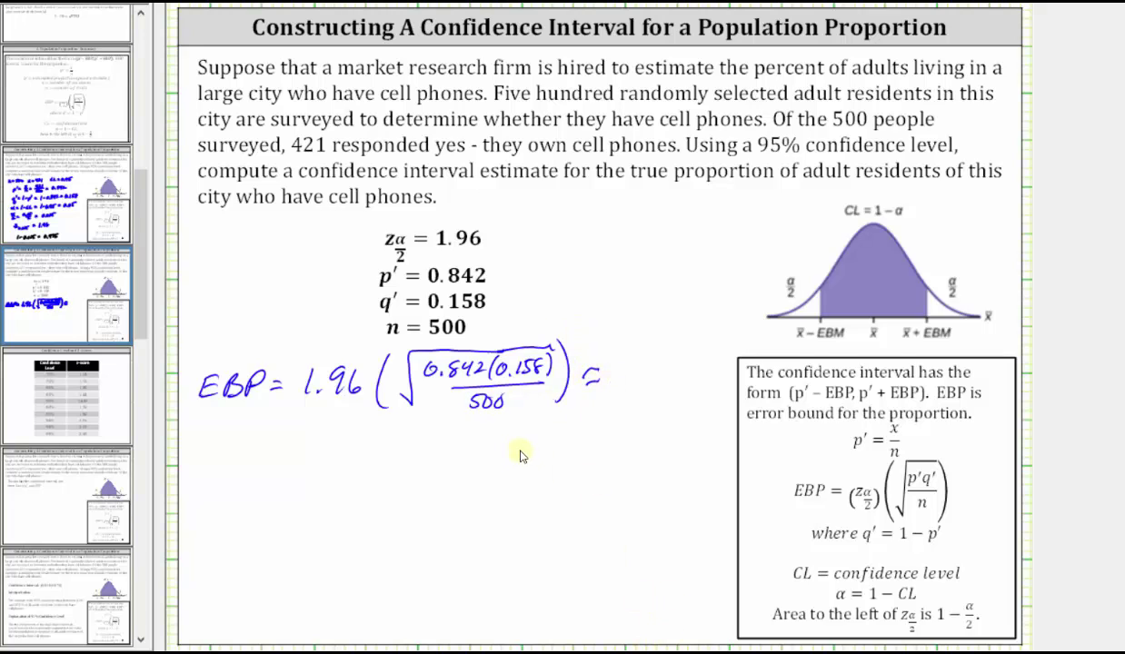
- Key 1.96(√(0.842*0.158) into the TI calculator
{"action": "left_click", "coordinate": [924, 525]}
{"action": "left_click", "coordinate": [967, 565]}
{"action": "left_click", "coordinate": [1009, 442]}
{"action": "left_click", "coordinate": [1009, 482]}
{"action": "left_click", "coordinate": [967, 409]}
{"action": "left_click", "coordinate": [924, 566]}
{"action": "left_click", "coordinate": [967, 566]}
{"action": "left_click", "coordinate": [967, 442]}
{"action": "left_click", "coordinate": [924, 483]}
{"action": "left_click", "coordinate": [966, 524]}
{"action": "left_click", "coordinate": [1052, 433]}
{"action": "left_click", "coordinate": [924, 565]}
{"action": "left_click", "coordinate": [967, 565]}
{"action": "left_click", "coordinate": [924, 524]}
{"action": "left_click", "coordinate": [967, 482]}
{"action": "left_click", "coordinate": [967, 442]}
{"action": "left_click", "coordinate": [1009, 409]}
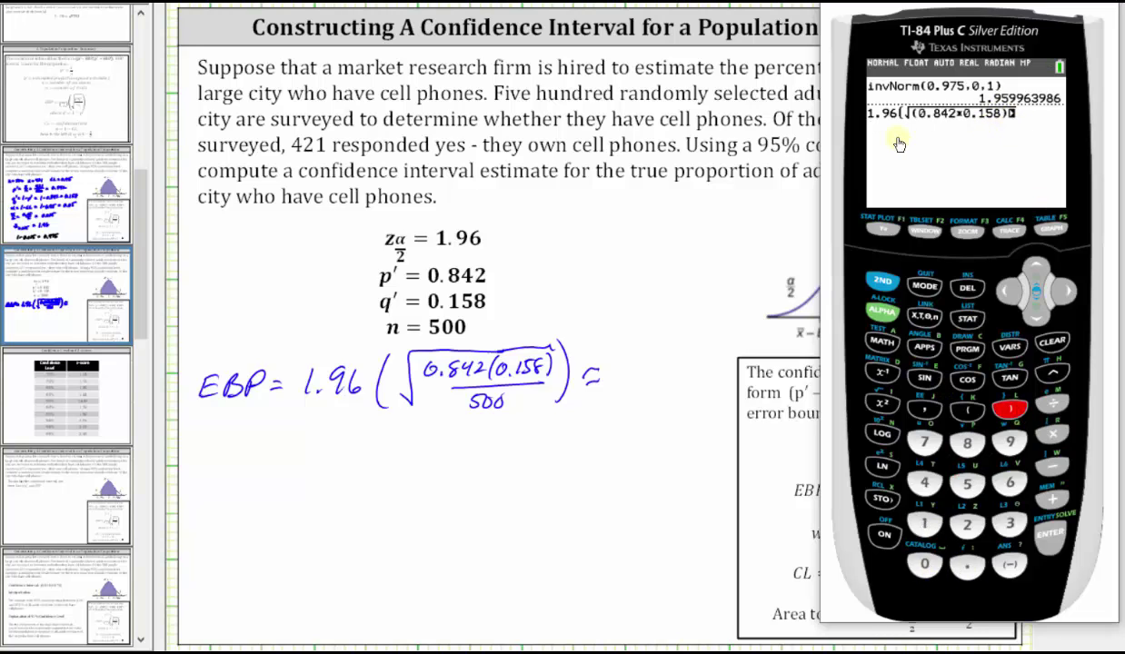
- Finish with /500), evaluate to .0319709586, and write EBP ≈ 0.032 on the slide
{"action": "left_click", "coordinate": [1050, 405]}
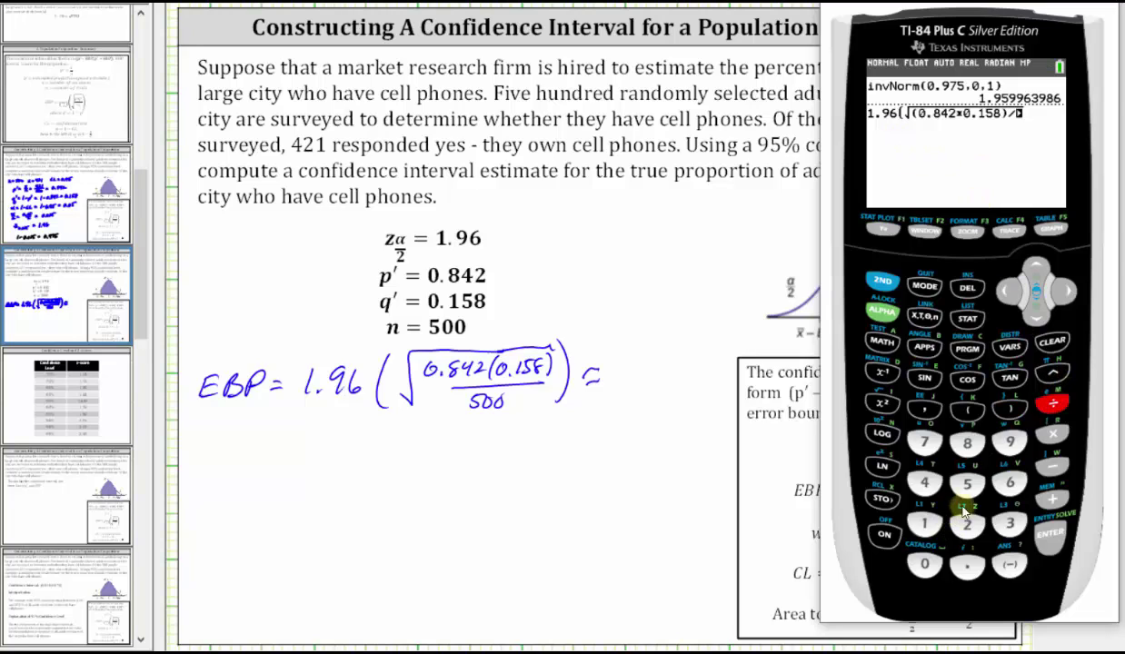
{"action": "left_click", "coordinate": [933, 567]}
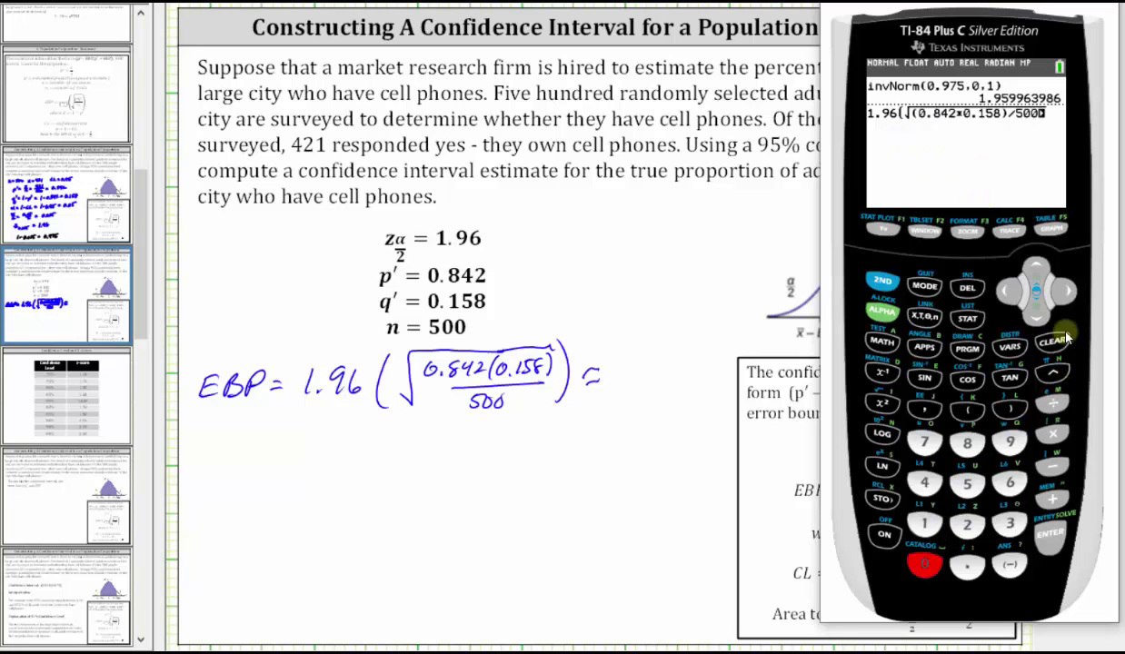
{"action": "left_click", "coordinate": [1010, 406]}
{"action": "left_click", "coordinate": [1050, 533]}
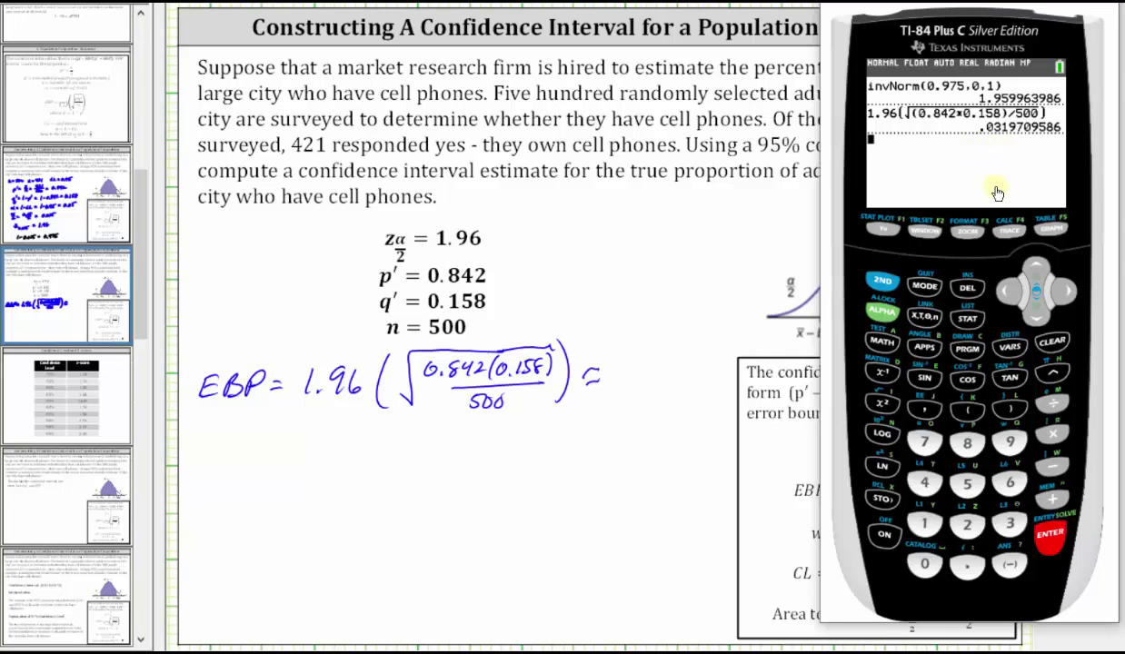
{"action": "mouse_move", "coordinate": [638, 355]}
{"action": "left_mouse_down"}
{"action": "mouse_move", "coordinate": [642, 383]}
{"action": "mouse_move", "coordinate": [658, 367]}
{"action": "mouse_move", "coordinate": [724, 369]}
{"action": "left_mouse_up"}
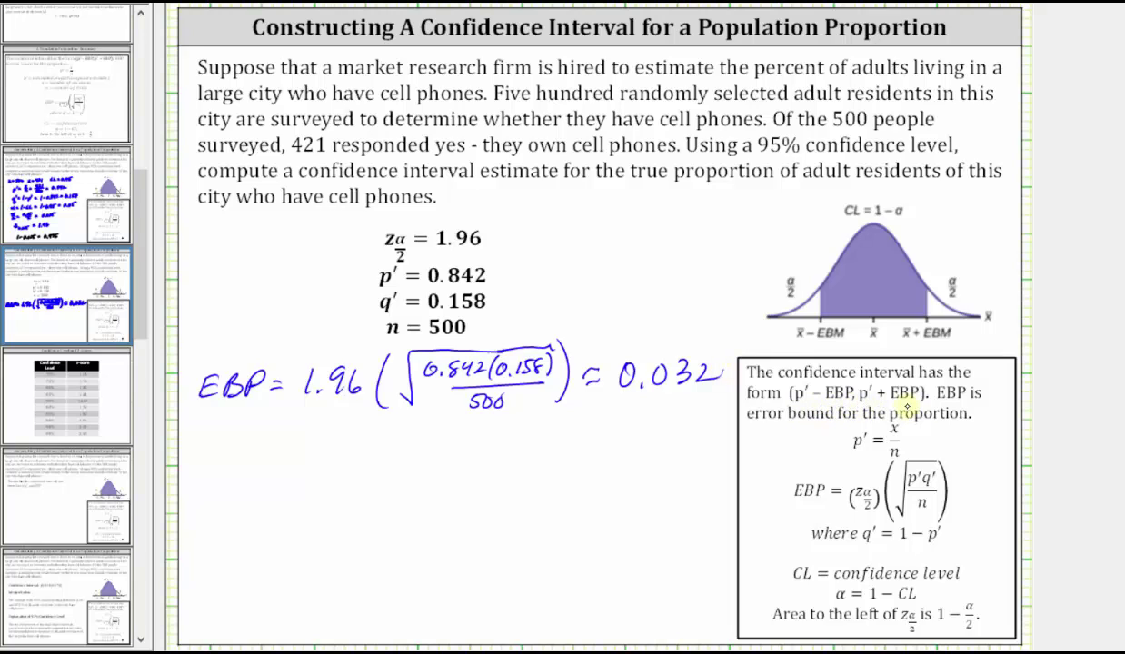
- Handwrite p' − EBP = 0.842 − 0.032 = and begin p' + EBP = 0.842 + 0.032 below it
{"action": "mouse_move", "coordinate": [194, 466]}
{"action": "left_mouse_down"}
{"action": "mouse_move", "coordinate": [215, 443]}
{"action": "mouse_move", "coordinate": [226, 465]}
{"action": "mouse_move", "coordinate": [257, 455]}
{"action": "mouse_move", "coordinate": [252, 469]}
{"action": "mouse_move", "coordinate": [270, 453]}
{"action": "mouse_move", "coordinate": [268, 469]}
{"action": "mouse_move", "coordinate": [310, 461]}
{"action": "left_mouse_up"}
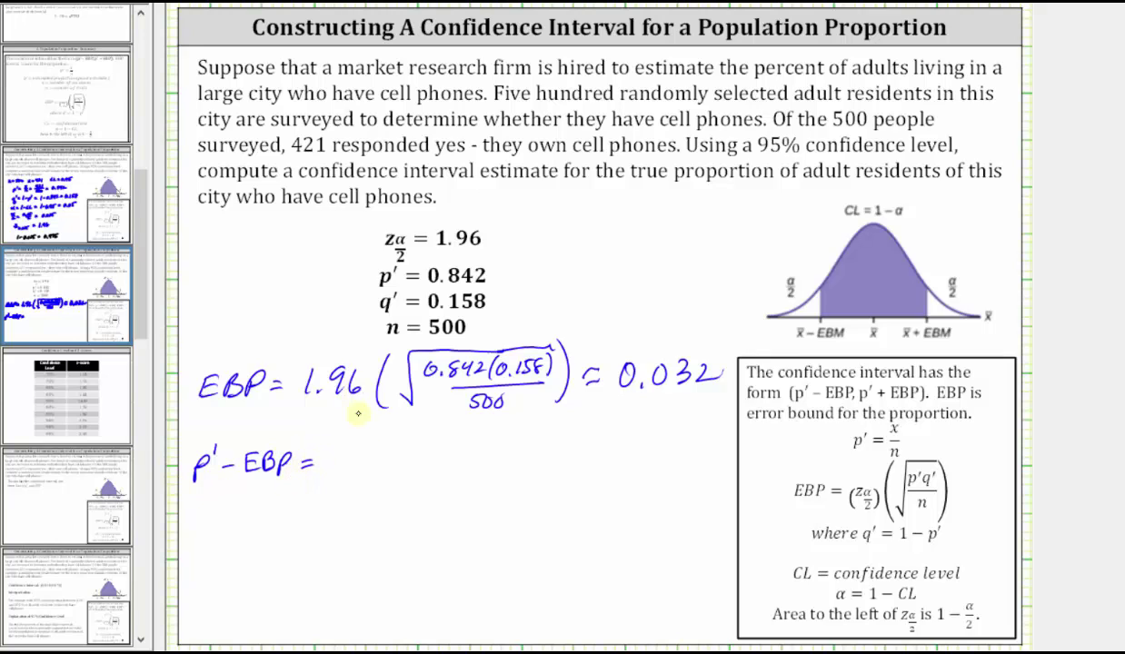
{"action": "mouse_move", "coordinate": [348, 466]}
{"action": "left_mouse_down"}
{"action": "mouse_move", "coordinate": [384, 468]}
{"action": "mouse_move", "coordinate": [394, 450]}
{"action": "mouse_move", "coordinate": [470, 465]}
{"action": "mouse_move", "coordinate": [525, 452]}
{"action": "left_mouse_up"}
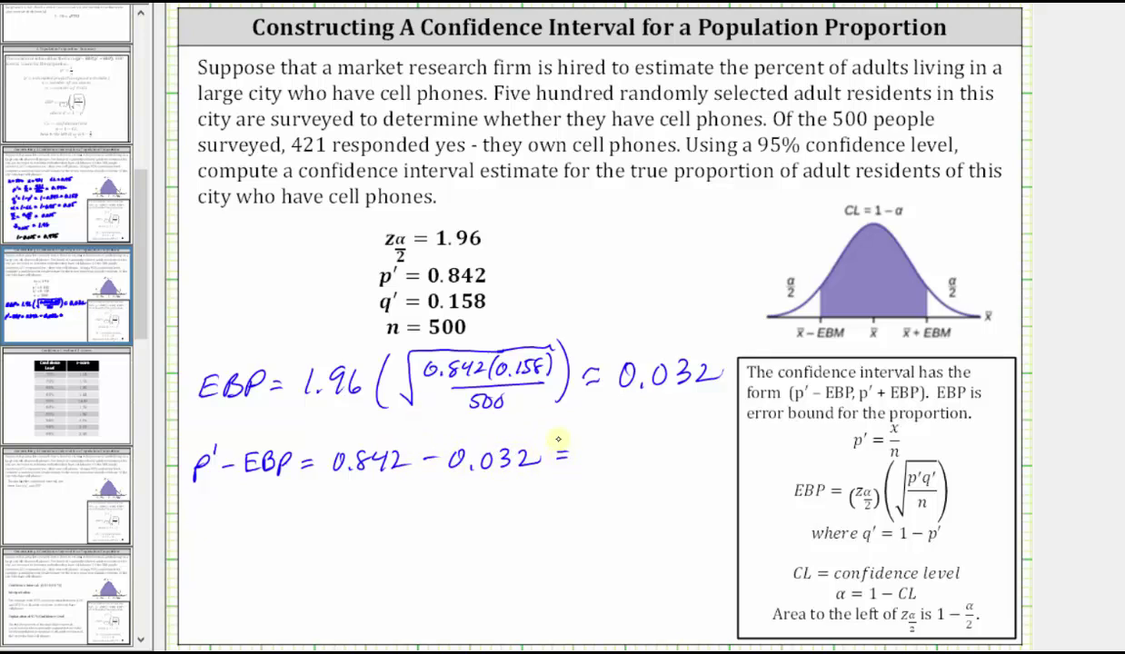
{"action": "mouse_move", "coordinate": [195, 521]}
{"action": "left_mouse_down"}
{"action": "mouse_move", "coordinate": [229, 516]}
{"action": "mouse_move", "coordinate": [222, 528]}
{"action": "mouse_move", "coordinate": [257, 514]}
{"action": "mouse_move", "coordinate": [251, 528]}
{"action": "mouse_move", "coordinate": [271, 513]}
{"action": "mouse_move", "coordinate": [274, 524]}
{"action": "mouse_move", "coordinate": [298, 512]}
{"action": "mouse_move", "coordinate": [347, 520]}
{"action": "mouse_move", "coordinate": [368, 504]}
{"action": "mouse_move", "coordinate": [416, 514]}
{"action": "mouse_move", "coordinate": [479, 507]}
{"action": "mouse_move", "coordinate": [489, 494]}
{"action": "mouse_move", "coordinate": [488, 513]}
{"action": "mouse_move", "coordinate": [544, 502]}
{"action": "left_mouse_up"}
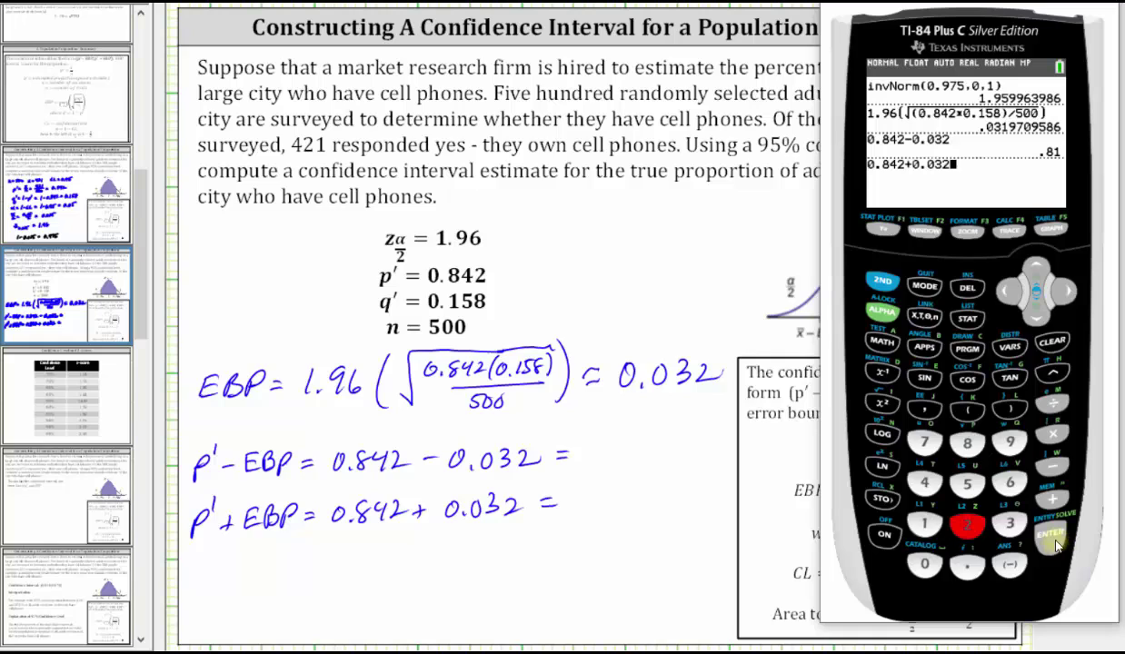
- Evaluate 0.842 + 0.032 = .874 and write the bounds 0.810 and 0.874 on the slide
{"action": "left_click", "coordinate": [1053, 536]}
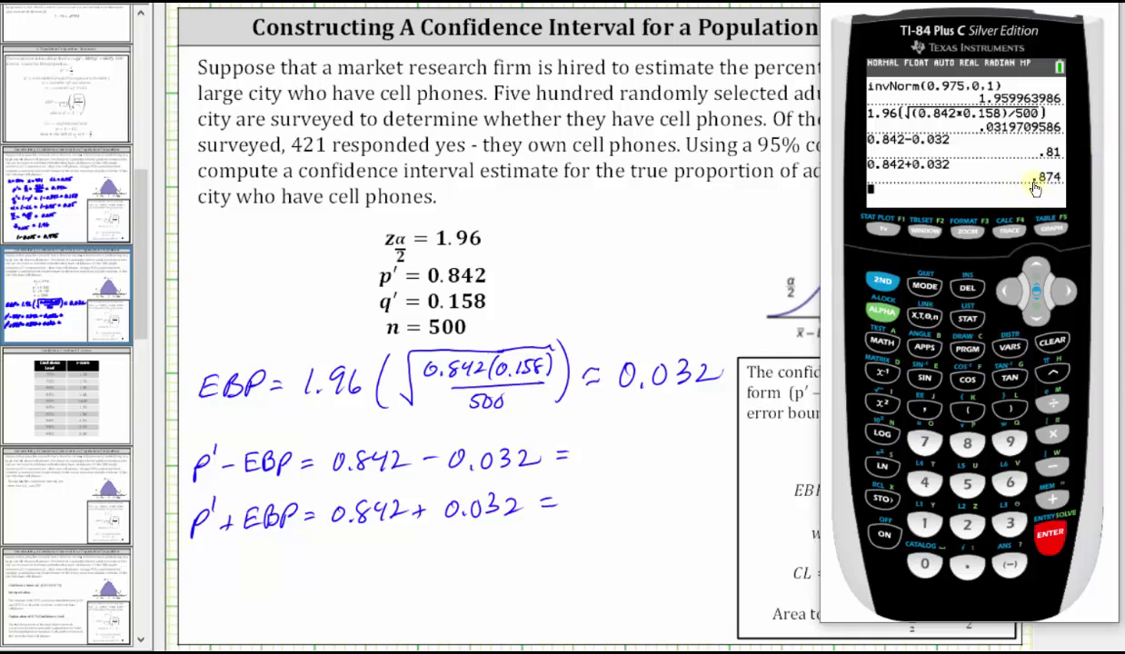
{"action": "left_click_drag", "start_coordinate": [596, 445], "coordinate": [662, 451]}
{"action": "mouse_move", "coordinate": [590, 498]}
{"action": "left_mouse_down"}
{"action": "mouse_move", "coordinate": [637, 490]}
{"action": "mouse_move", "coordinate": [633, 507]}
{"action": "mouse_move", "coordinate": [652, 491]}
{"action": "mouse_move", "coordinate": [656, 505]}
{"action": "mouse_move", "coordinate": [680, 491]}
{"action": "left_mouse_up"}
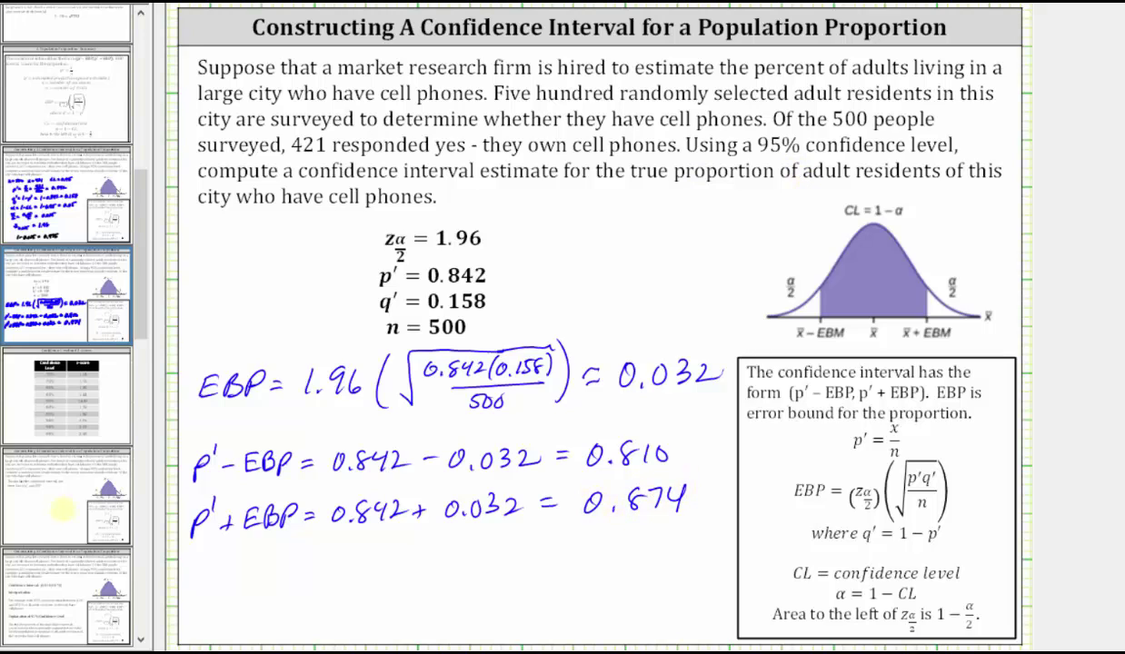
- Go to the slide stating the interval (0.810, 0.874) and its interpretation
{"action": "left_click", "coordinate": [94, 586]}
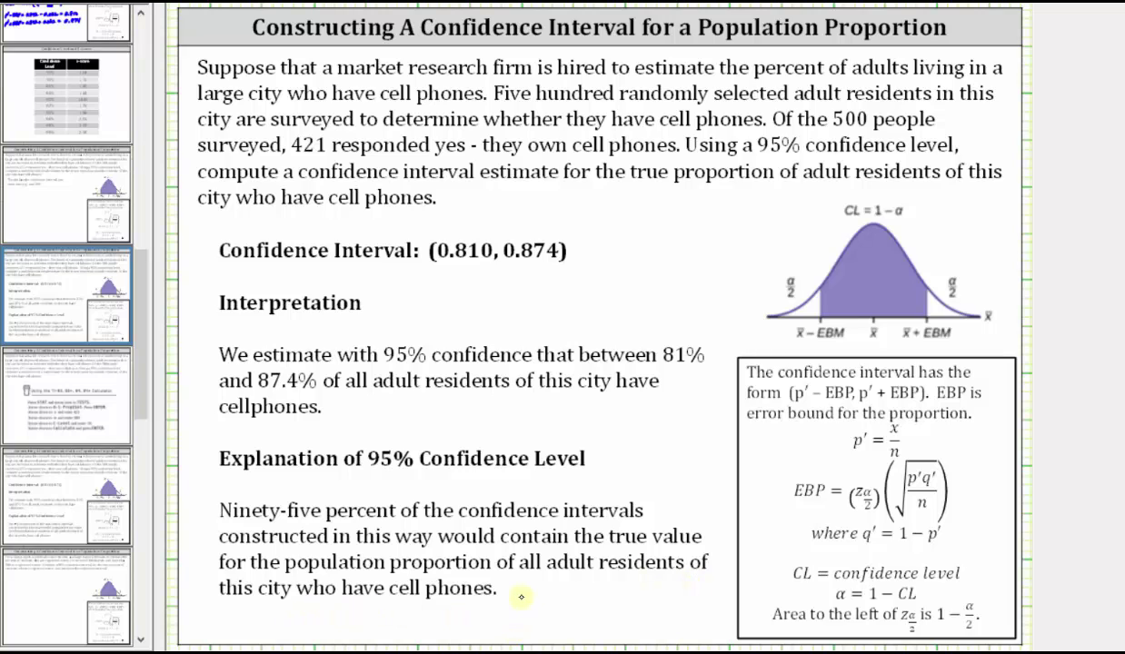
{"action": "left_click_drag", "start_coordinate": [140, 322], "coordinate": [141, 545]}
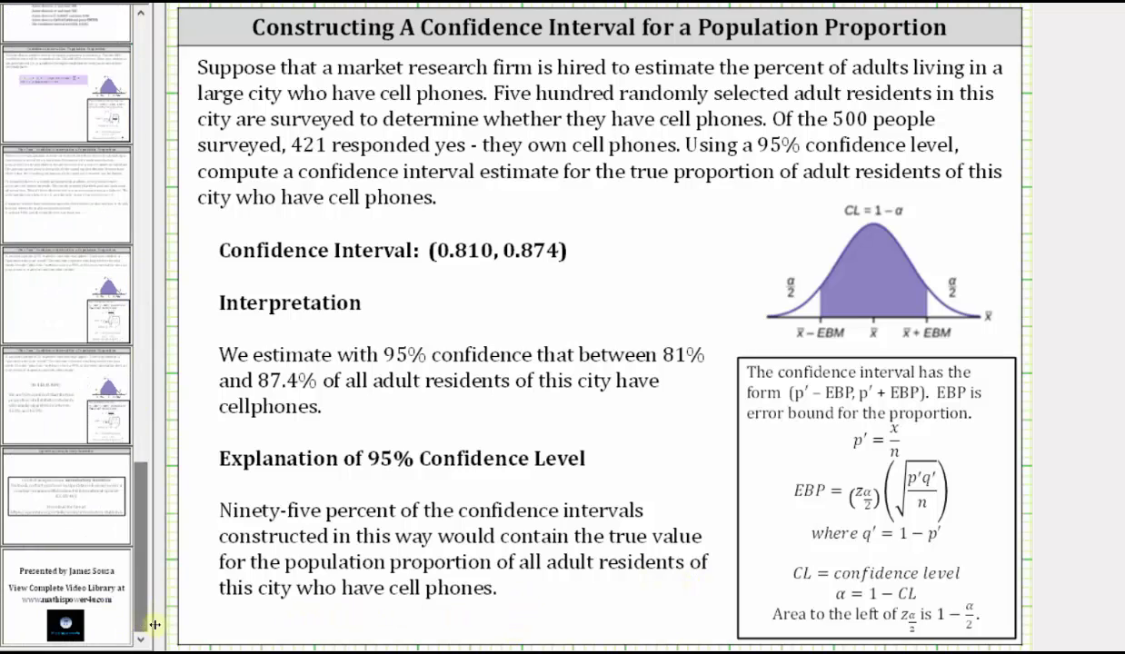